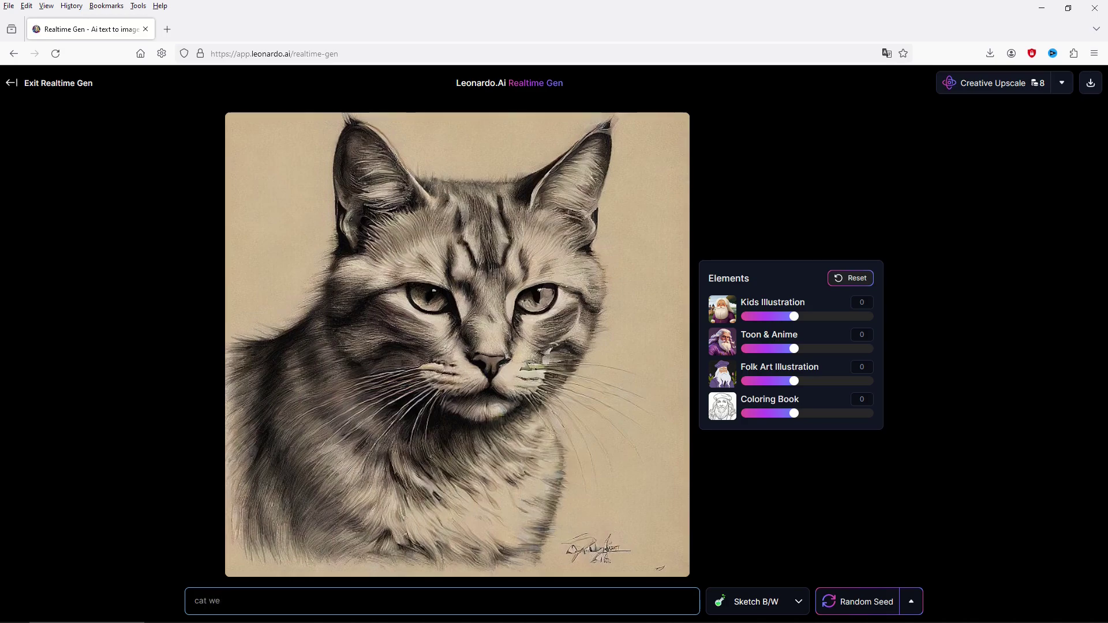
# Step: Revise the prompt from 'cat wearing a dress' through 'toque' to 'cat wearing a top hat'
pyautogui.write('aring a dress')
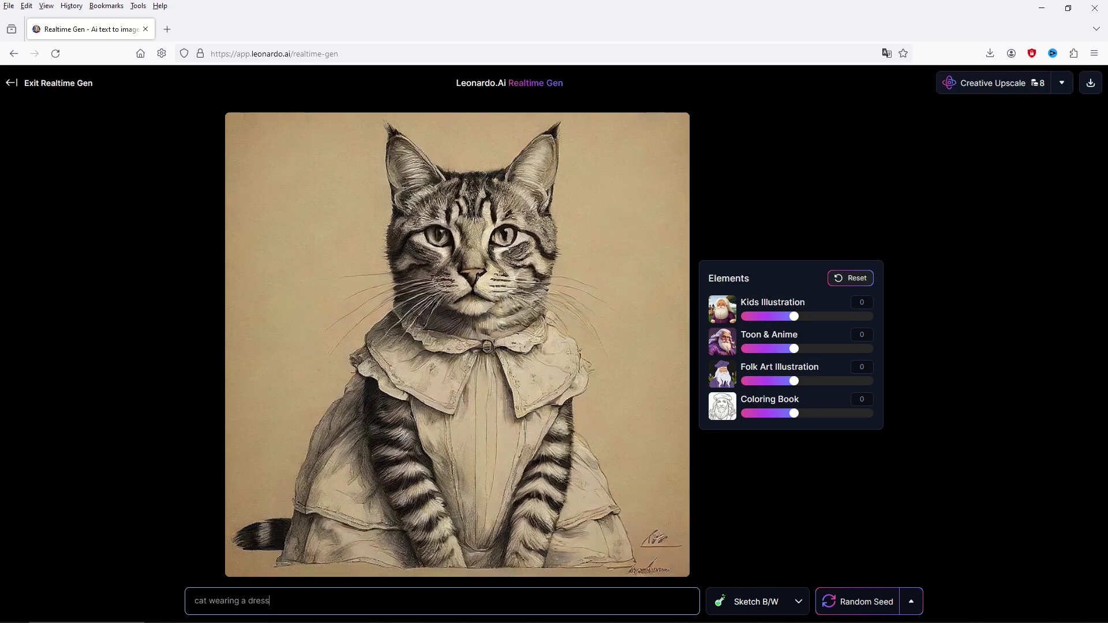
pyautogui.press('BackSpace')
pyautogui.press('BackSpace')
pyautogui.press('BackSpace')
pyautogui.press('BackSpace')
pyautogui.press('BackSpace')
pyautogui.write('toque')
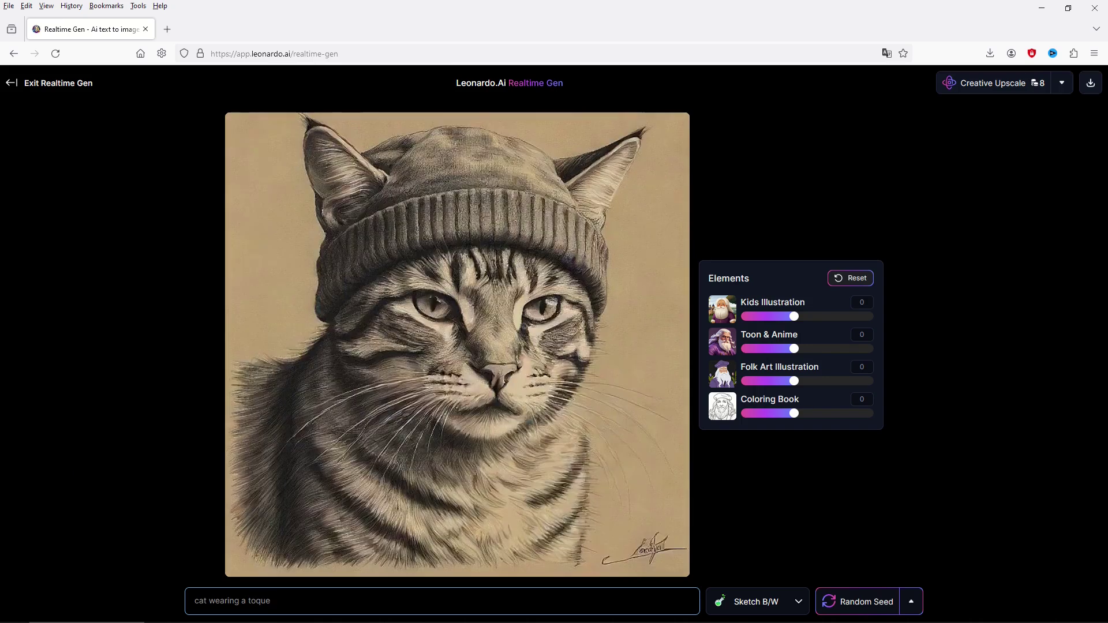
pyautogui.press('BackSpace')
pyautogui.press('BackSpace')
pyautogui.press('BackSpace')
pyautogui.press('BackSpace')
pyautogui.write('op hat')
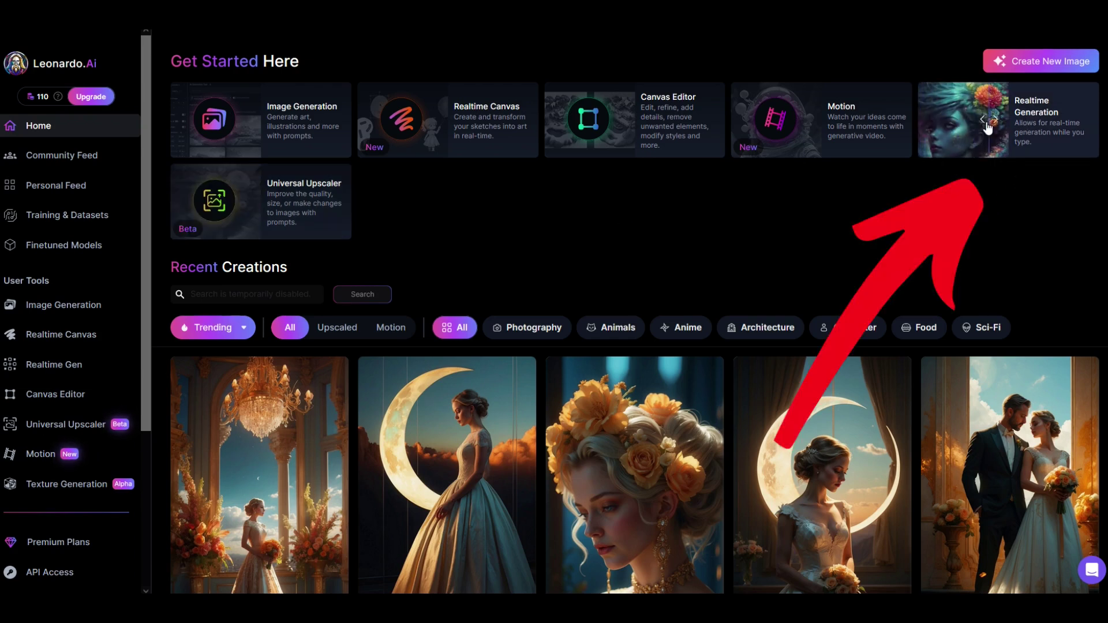
# Step: Enter Realtime Generation, set the style preset to None, and enter the prompt 'cat wearing a dress'
pyautogui.click(1014, 120)
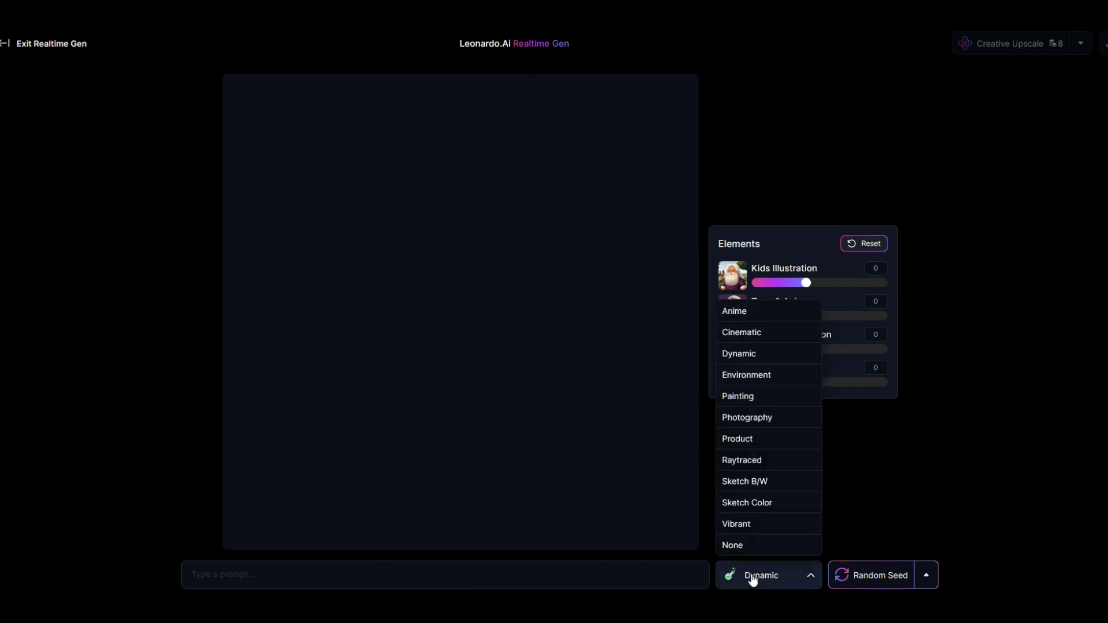
pyautogui.click(733, 542)
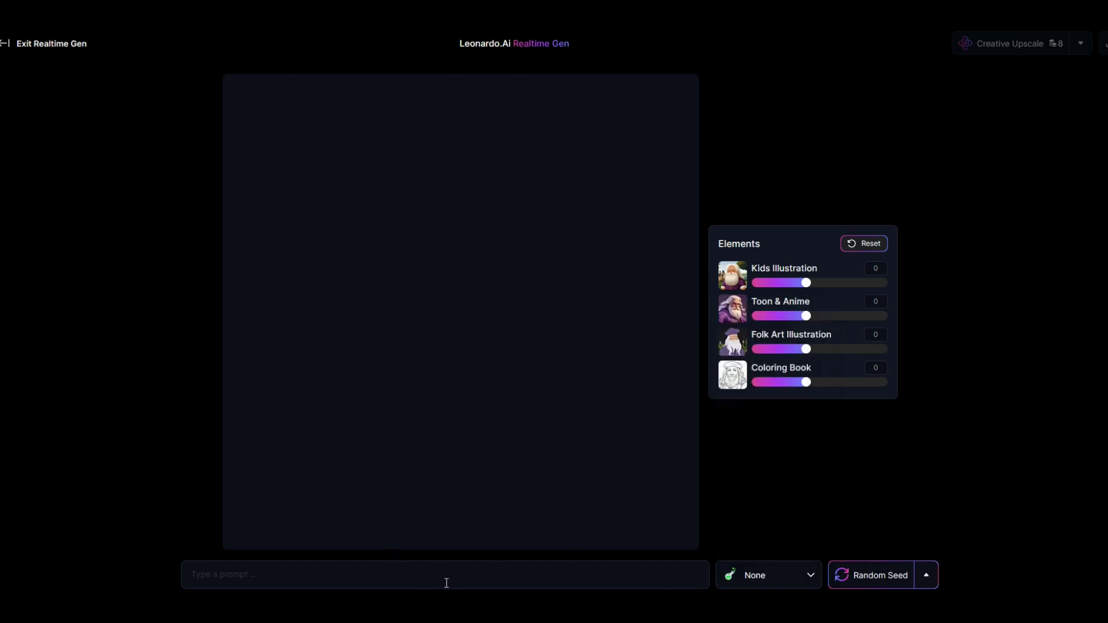
pyautogui.click(220, 577)
pyautogui.write('cat')
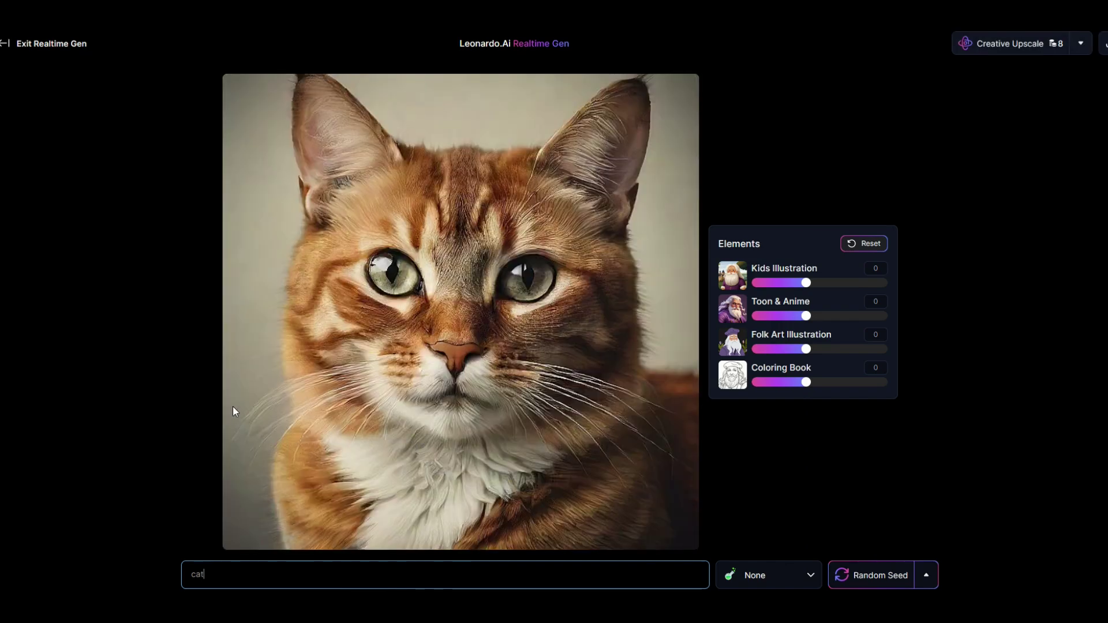
pyautogui.write(' wearing a dress')
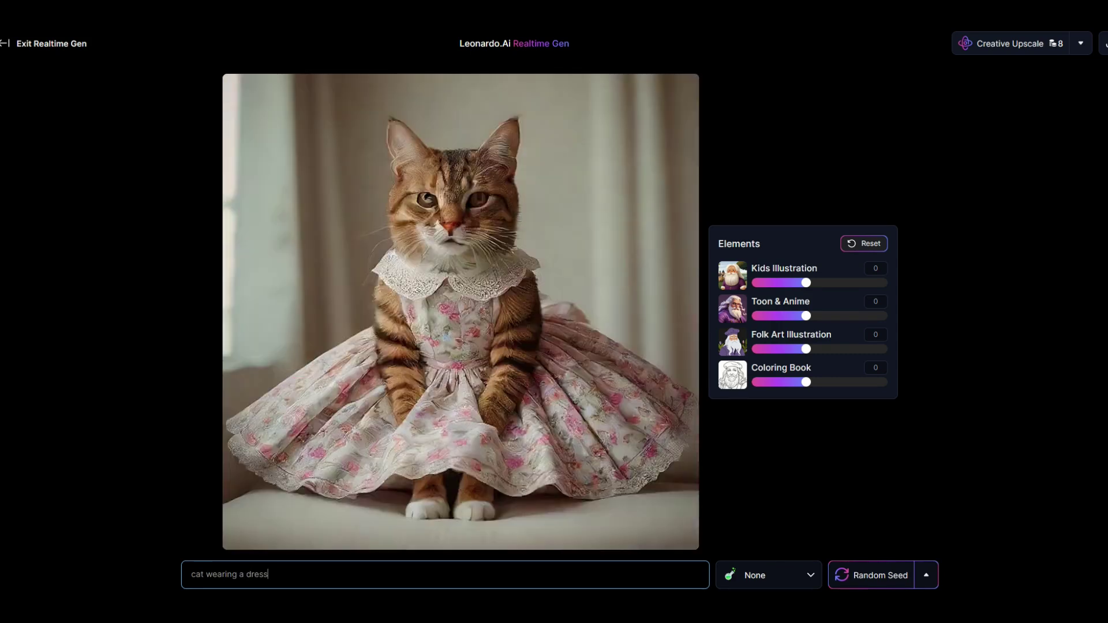
# Step: Rework the prompt to 'cat wearing a top hat', then make it 'dog wearing a top hat'
pyautogui.press('BackSpace')
pyautogui.press('BackSpace')
pyautogui.press('BackSpace')
pyautogui.press('BackSpace')
pyautogui.press('BackSpace')
pyautogui.write('top hat')
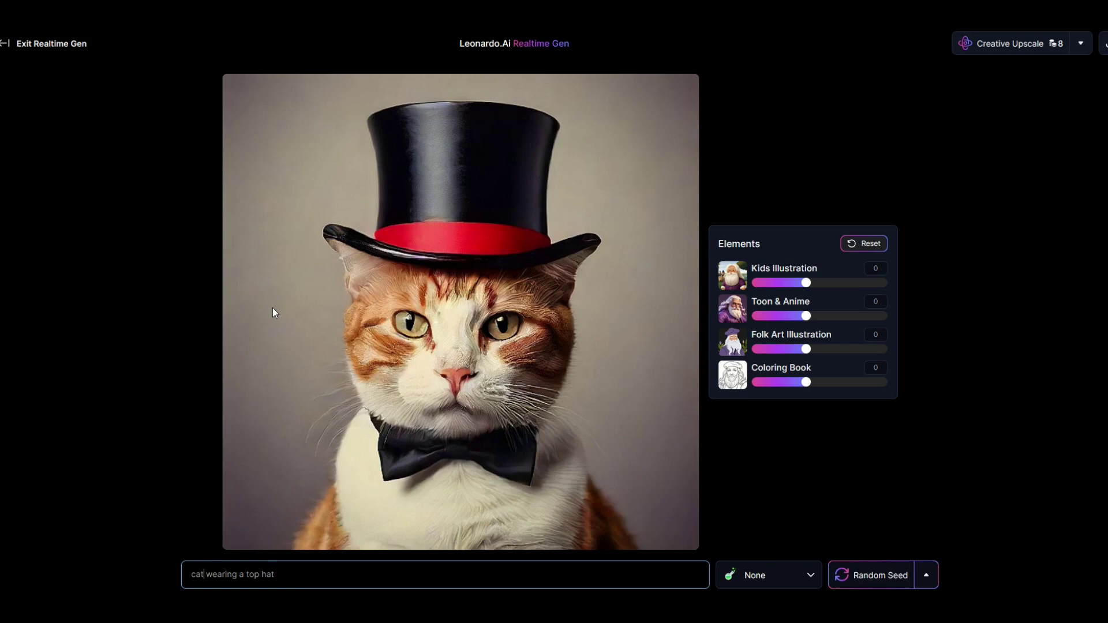
pyautogui.press('BackSpace')
pyautogui.press('BackSpace')
pyautogui.press('BackSpace')
pyautogui.write('dog')
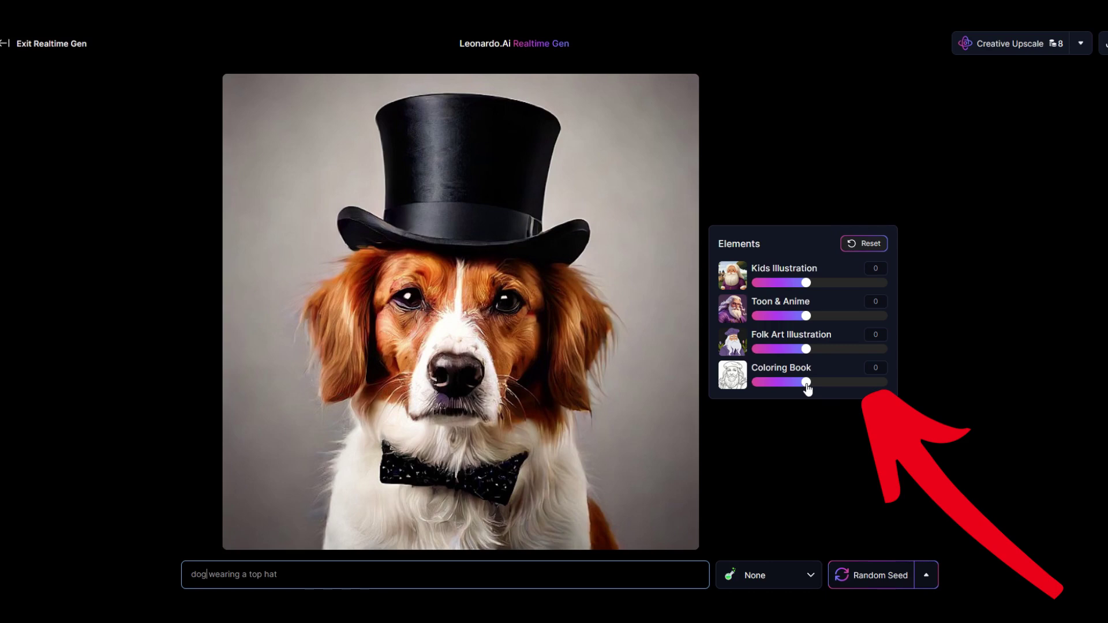
# Step: Test the Coloring Book element at higher values and -1, then settle it at 0.4
pyautogui.moveTo(806, 390); pyautogui.dragTo(821, 386)
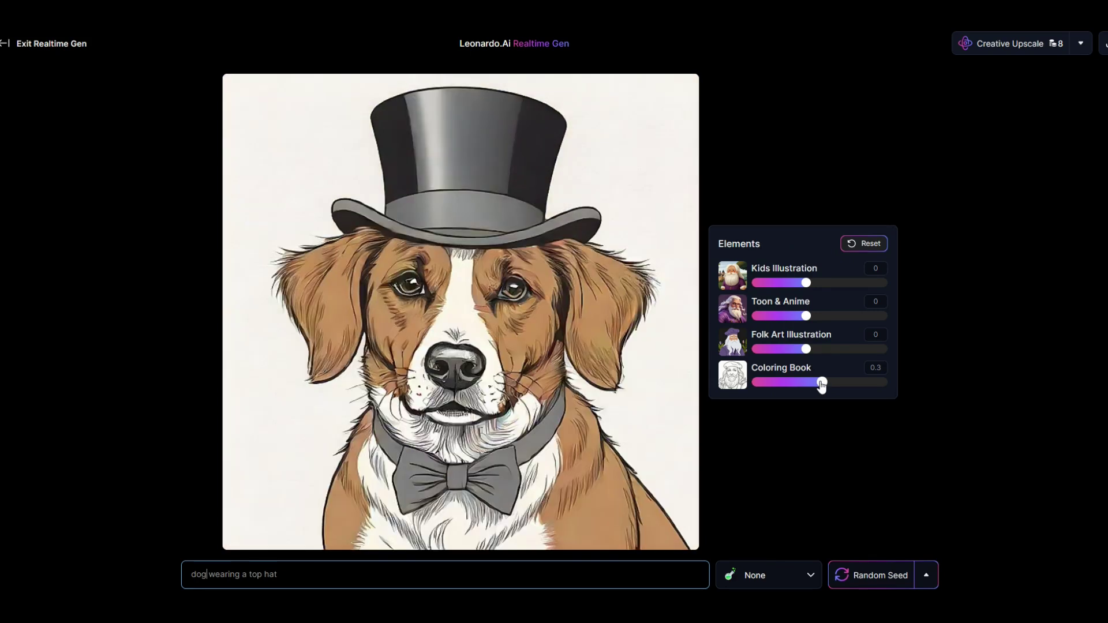
pyautogui.moveTo(822, 387); pyautogui.dragTo(835, 387)
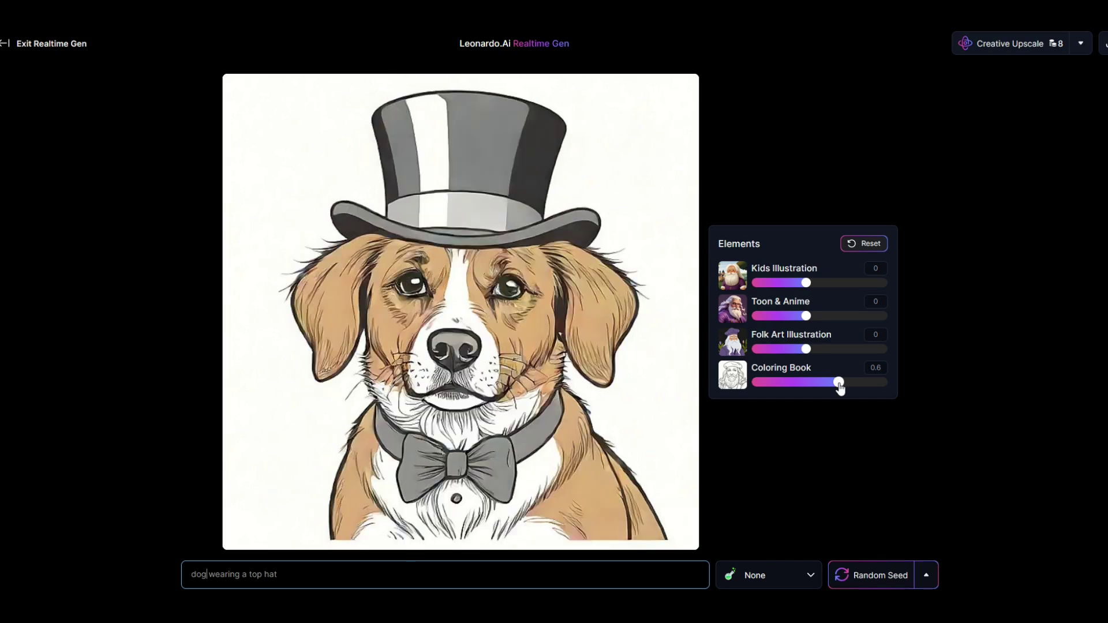
pyautogui.moveTo(835, 386); pyautogui.dragTo(884, 389)
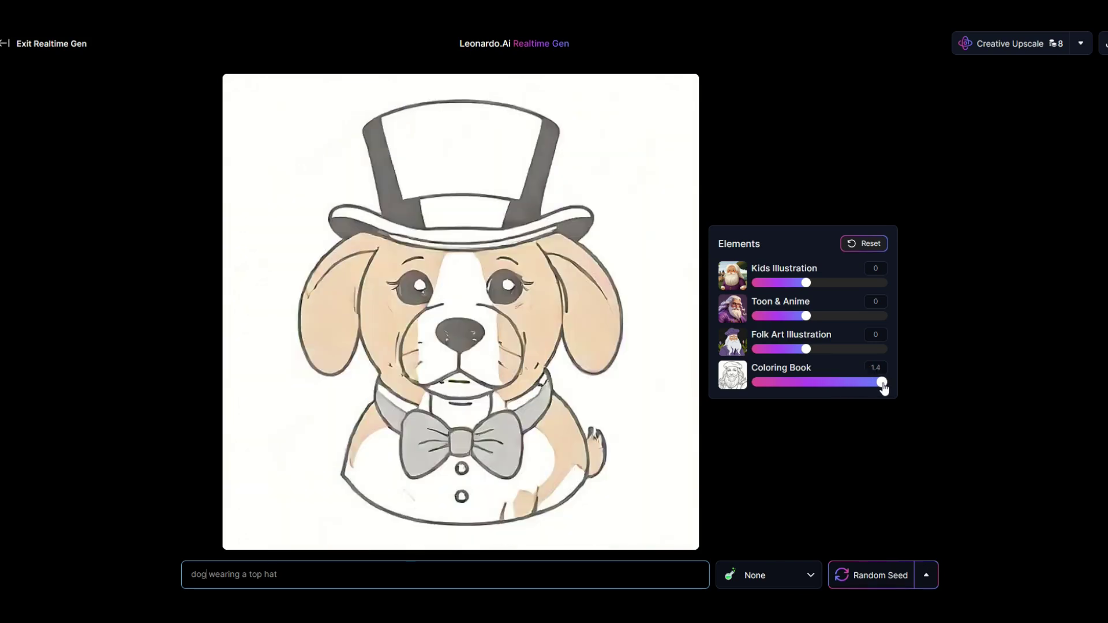
pyautogui.moveTo(884, 389); pyautogui.dragTo(754, 388)
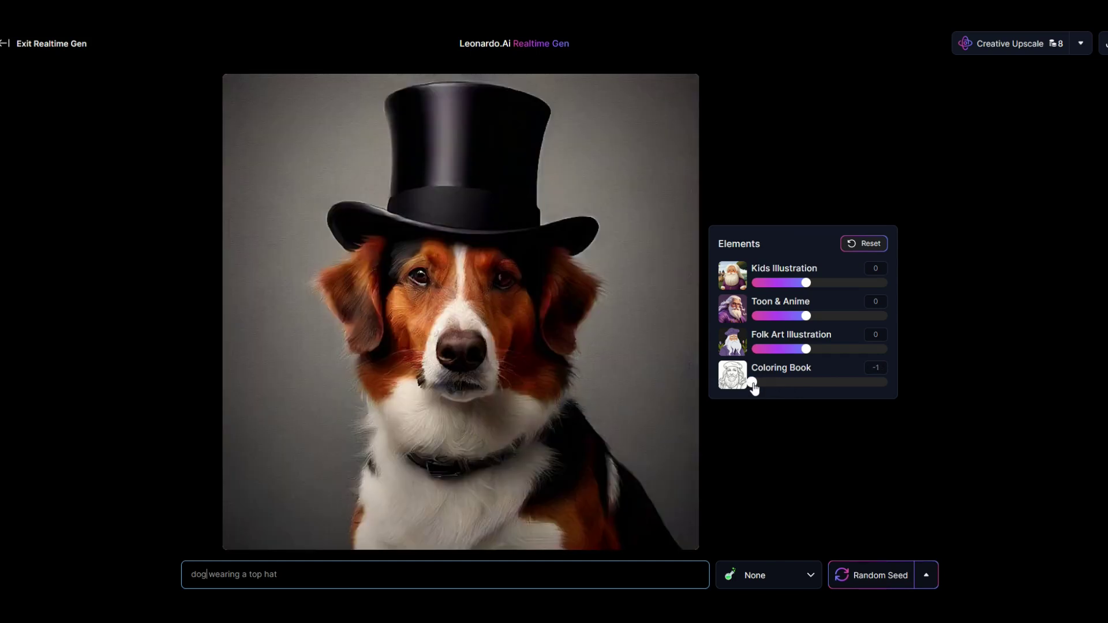
pyautogui.moveTo(754, 388); pyautogui.dragTo(831, 387)
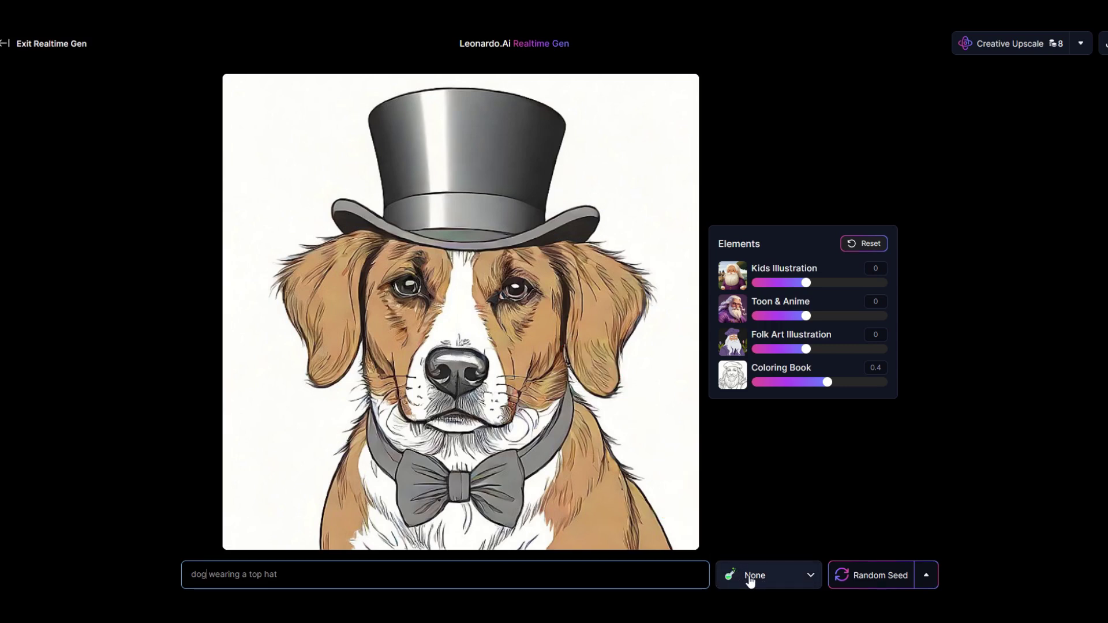
# Step: Apply the Sketch B/W style and raise the Coloring Book element strength
pyautogui.click(746, 584)
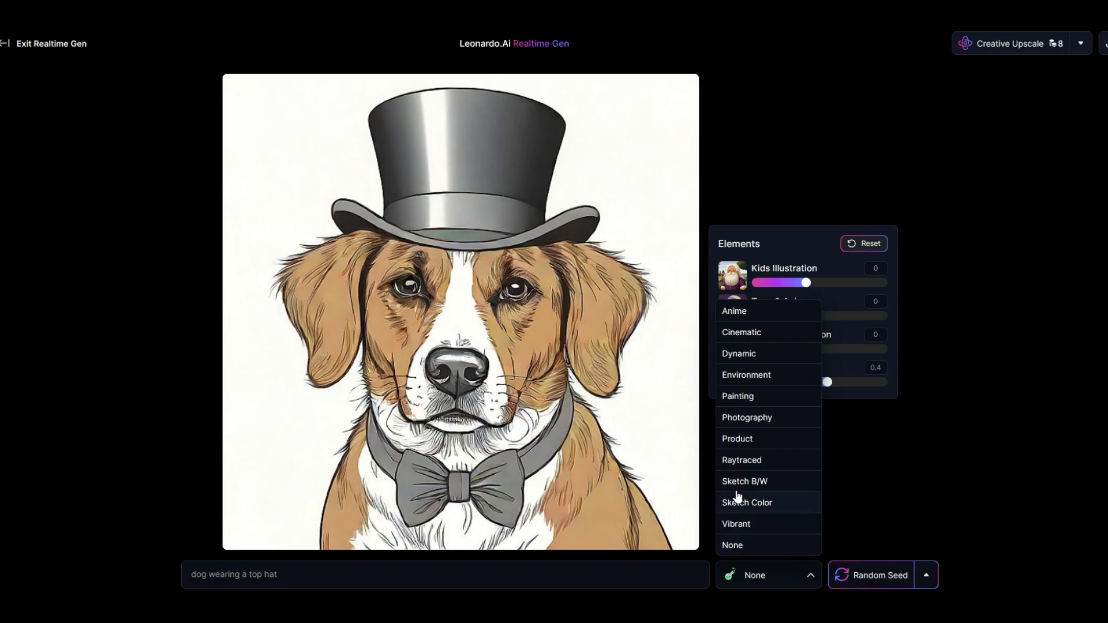
pyautogui.click(738, 490)
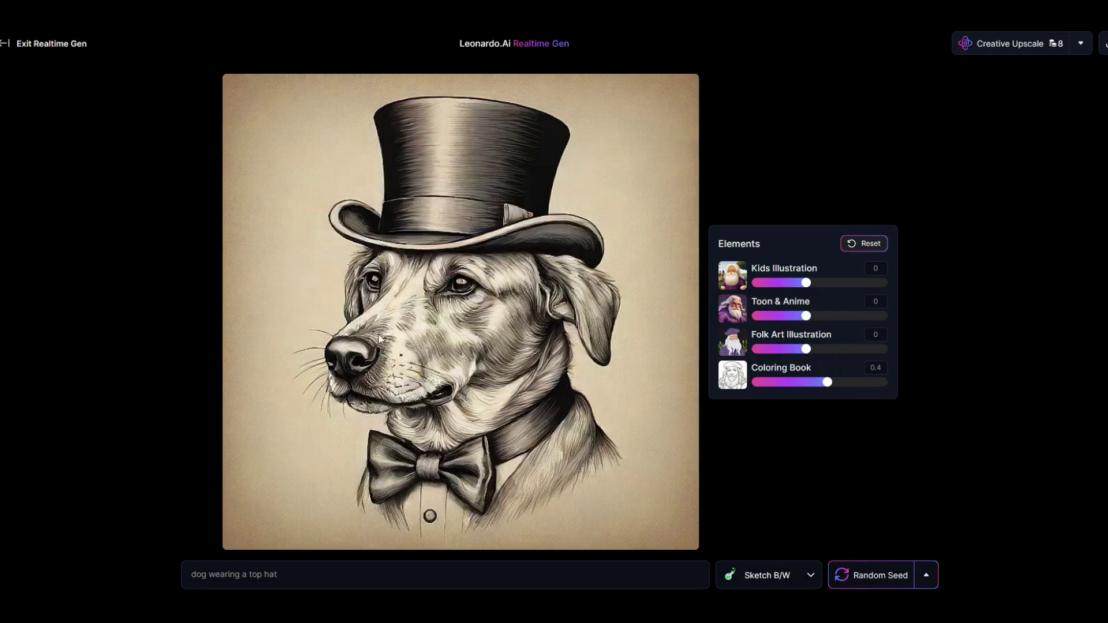
pyautogui.moveTo(821, 388); pyautogui.dragTo(844, 392)
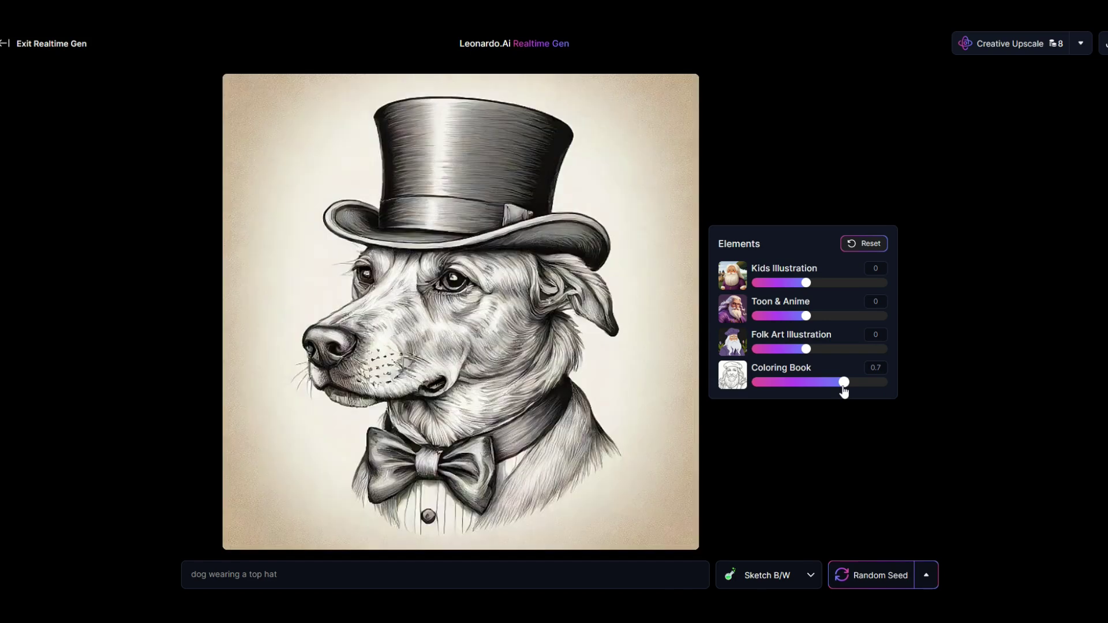
pyautogui.click(750, 576)
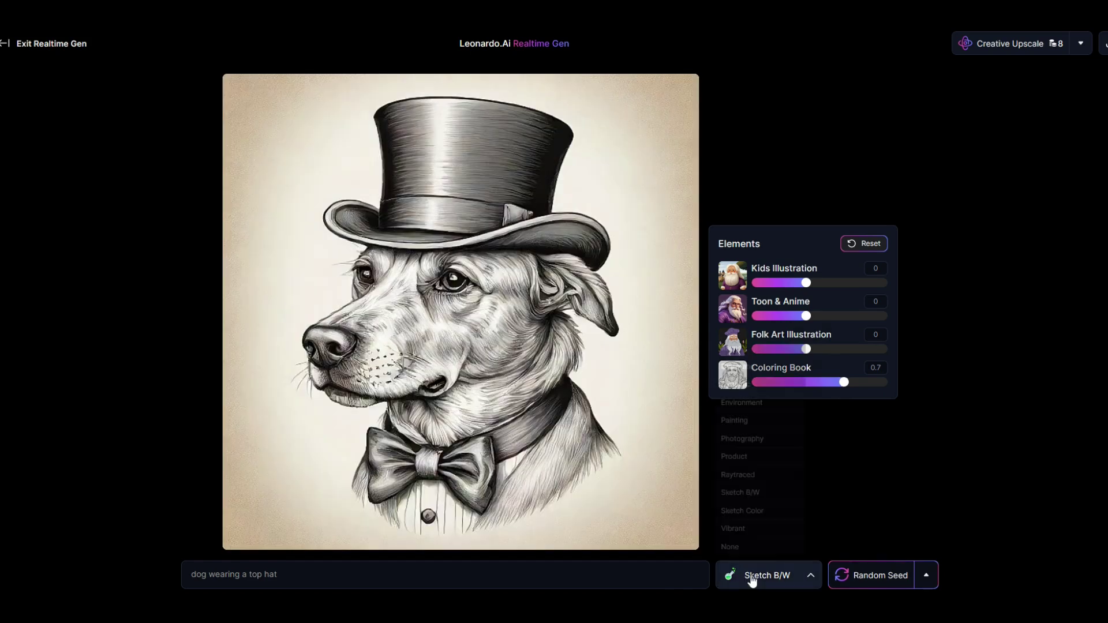
pyautogui.click(859, 453)
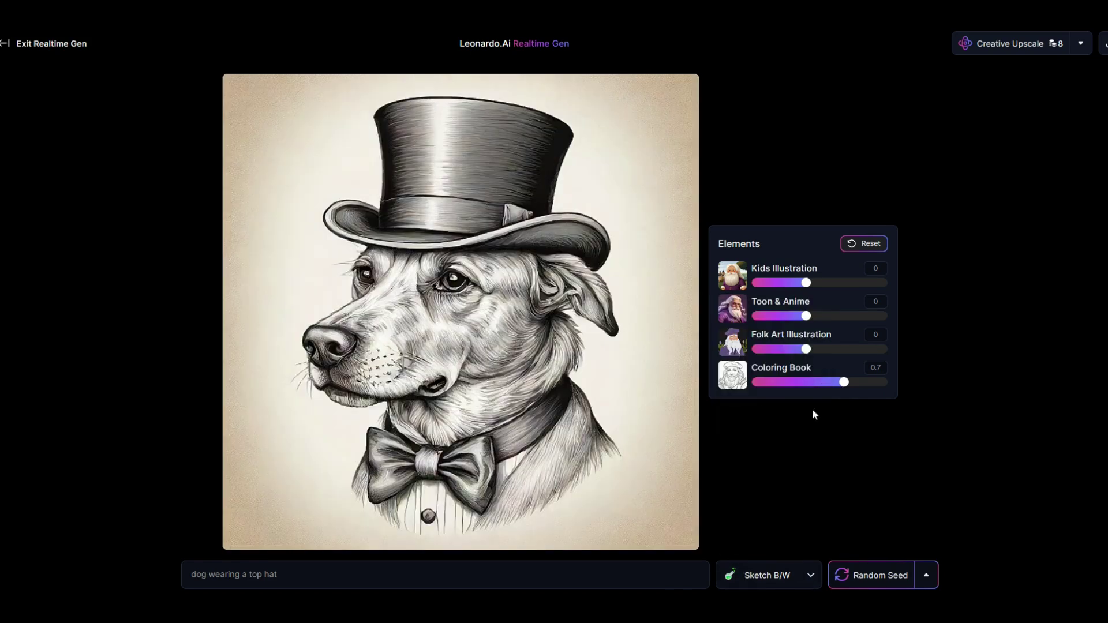
# Step: Try the Painting and Sketch Color styles, then return to Sketch B/W
pyautogui.click(743, 575)
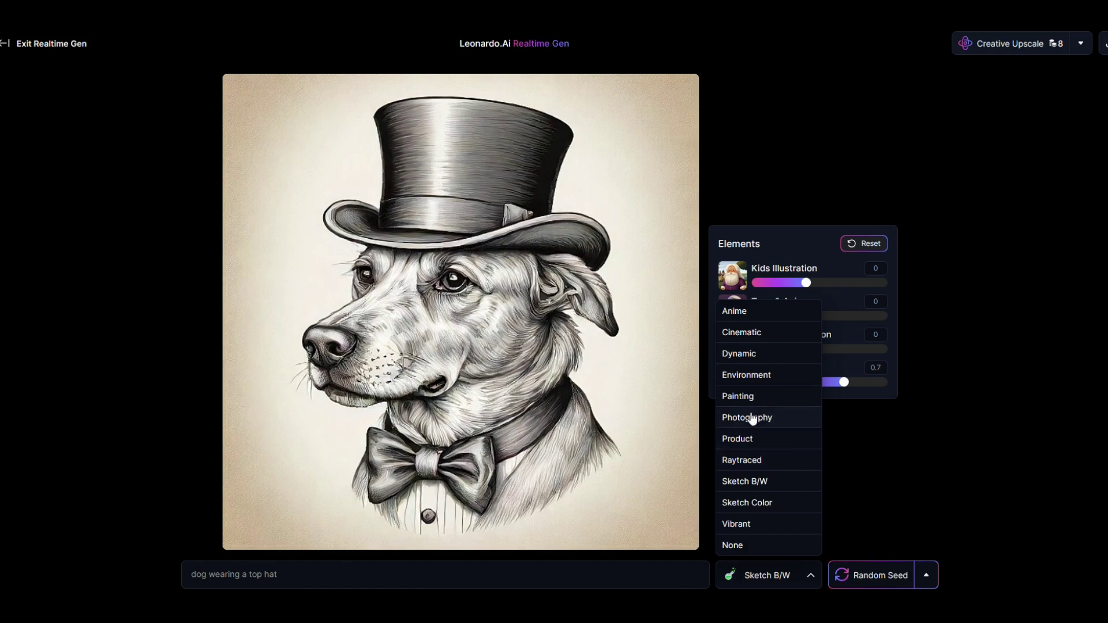
pyautogui.click(746, 397)
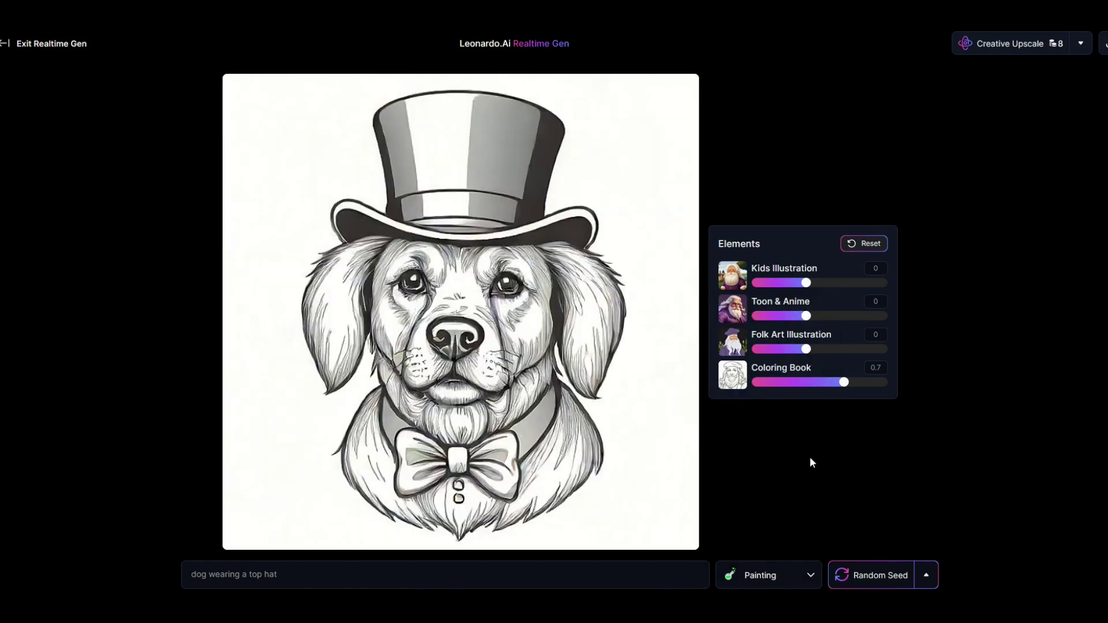
pyautogui.click(766, 573)
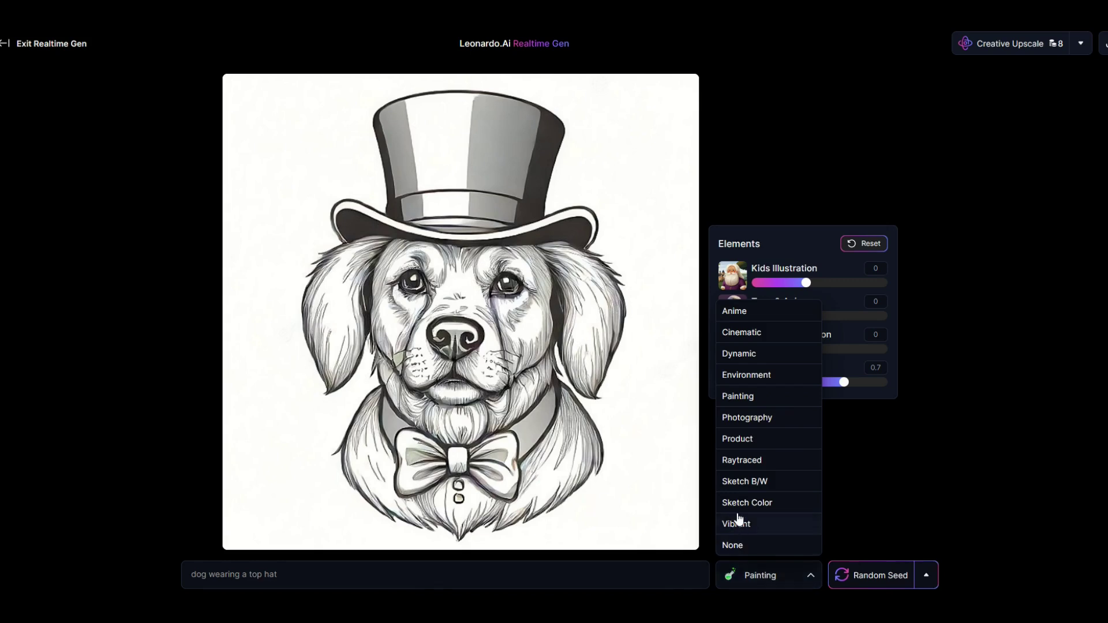
pyautogui.click(737, 508)
pyautogui.click(750, 575)
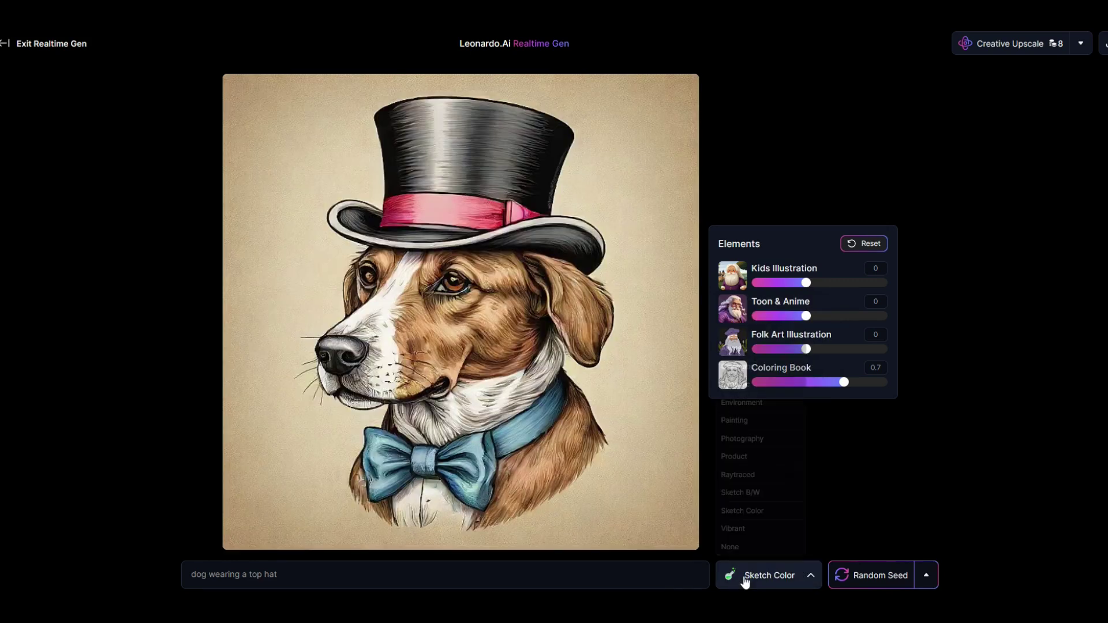
pyautogui.click(750, 486)
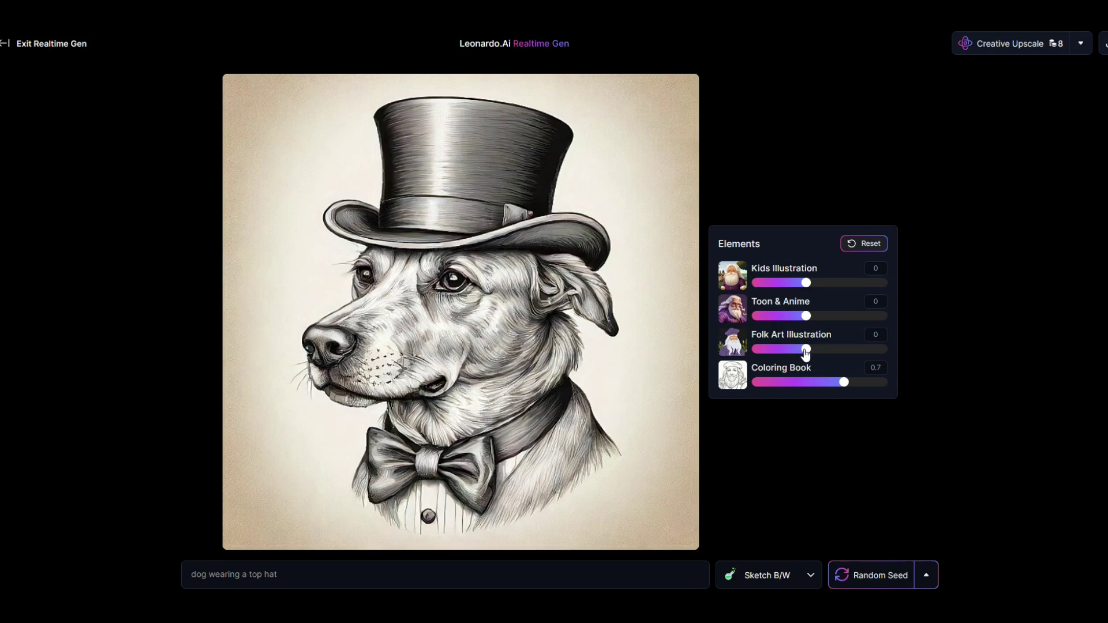
# Step: Set Folk Art Illustration to 0.6, then 0.4, and download the sketch as image.jpg
pyautogui.moveTo(805, 349); pyautogui.dragTo(838, 349)
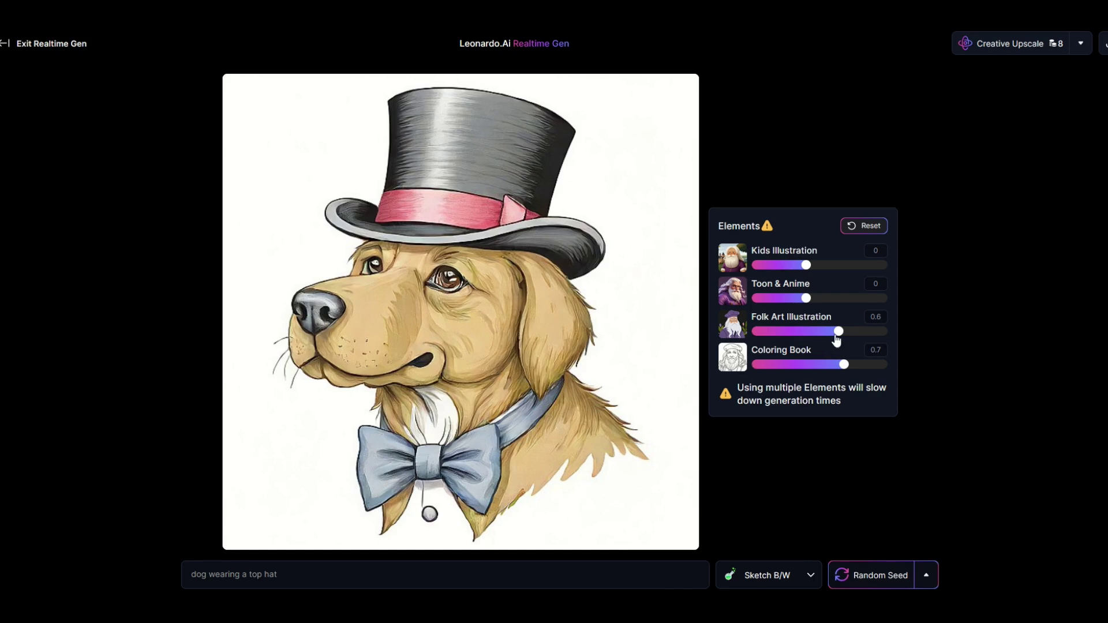
pyautogui.moveTo(838, 339); pyautogui.dragTo(811, 341)
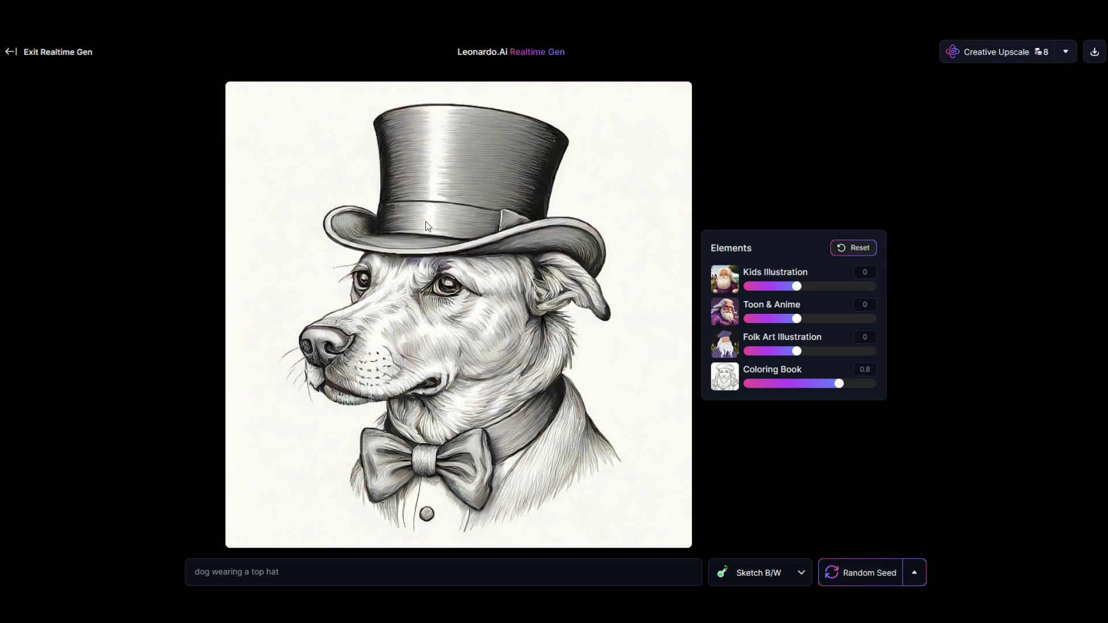
pyautogui.click(1094, 54)
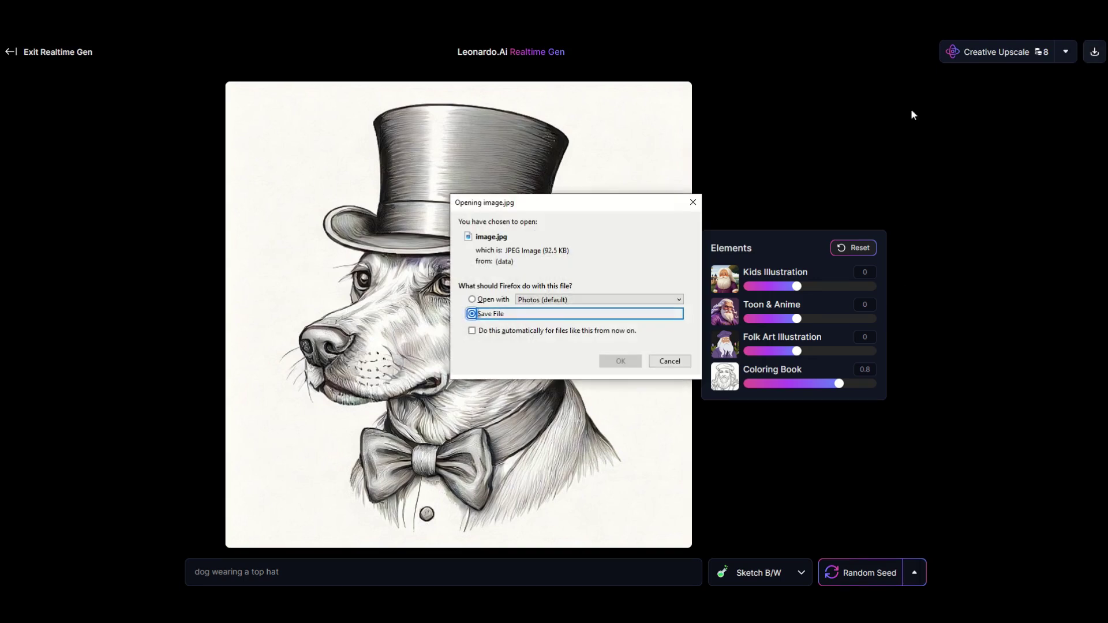
pyautogui.moveTo(585, 209); pyautogui.dragTo(511, 222)
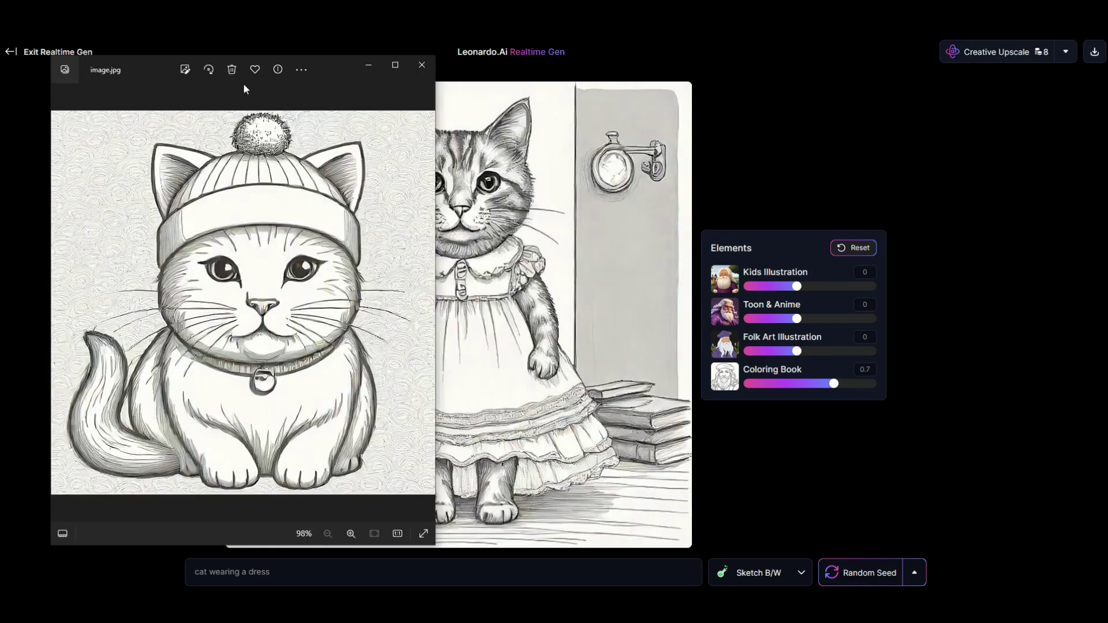
# Step: Zoom in and out on image.jpg in Photos, shift the window right, then close Photos
pyautogui.moveTo(243, 83); pyautogui.dragTo(404, 92)
pyautogui.scroll(5, 363, 226)
pyautogui.scroll(2, 363, 226)
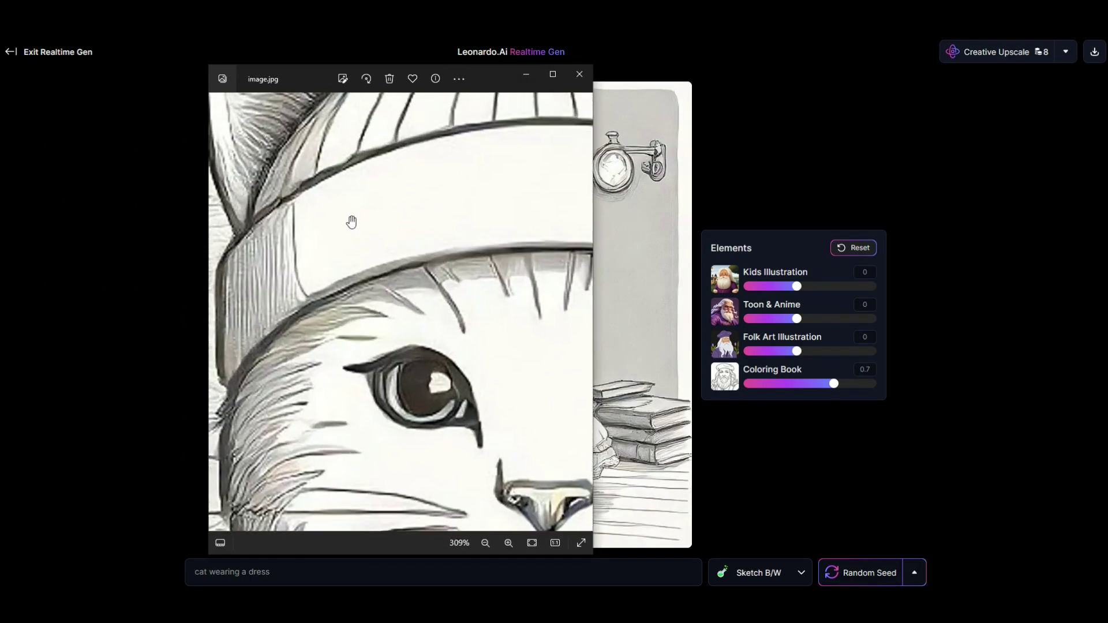
pyautogui.scroll(-5, 360, 341)
pyautogui.scroll(-4, 360, 341)
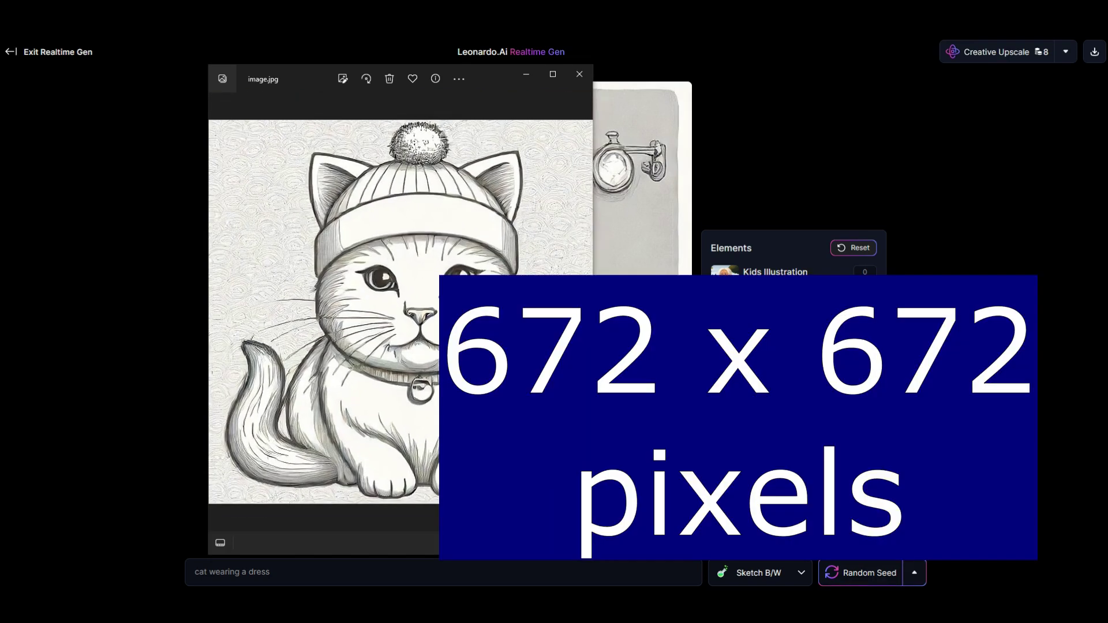
pyautogui.moveTo(470, 78); pyautogui.dragTo(886, 73)
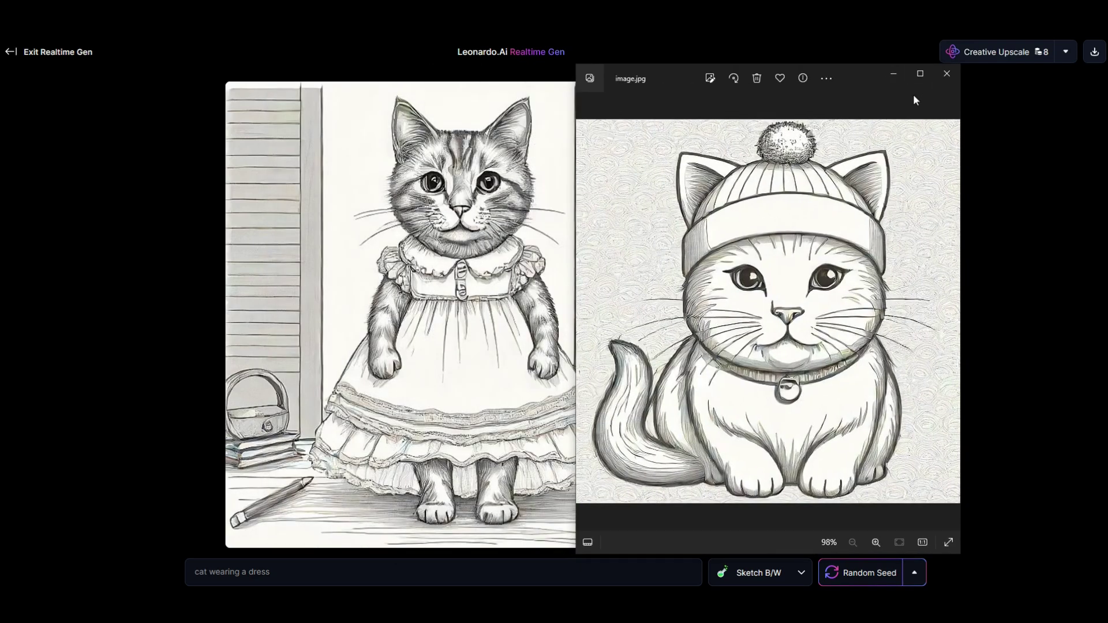
pyautogui.click(945, 74)
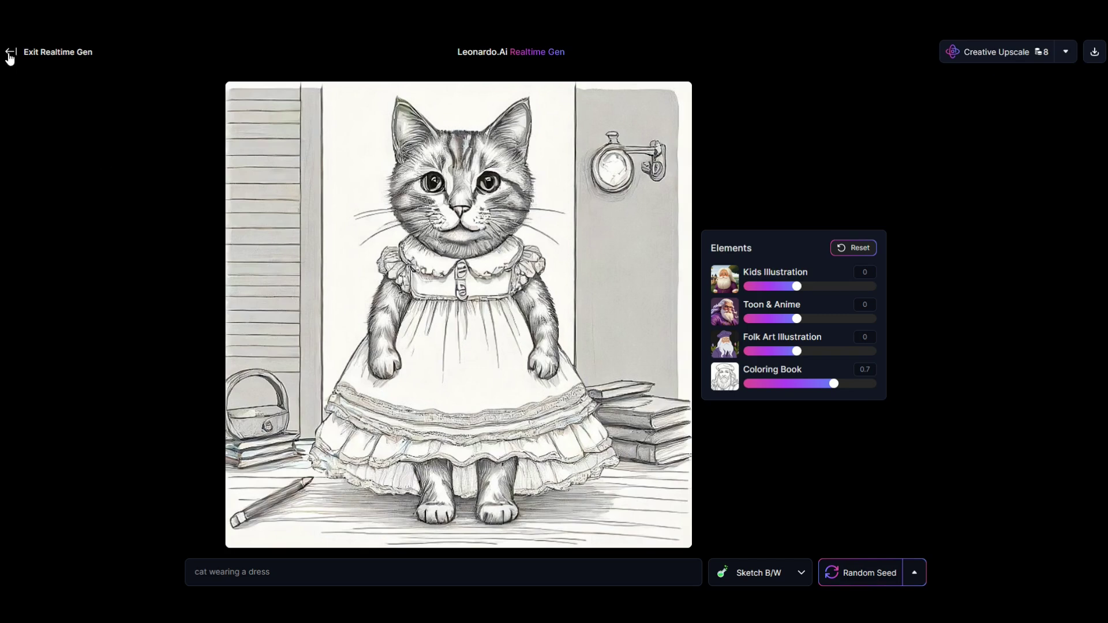
# Step: Leave Realtime Gen, view the Premium Plans pricing, then return and reopen Realtime Generation
pyautogui.click(17, 82)
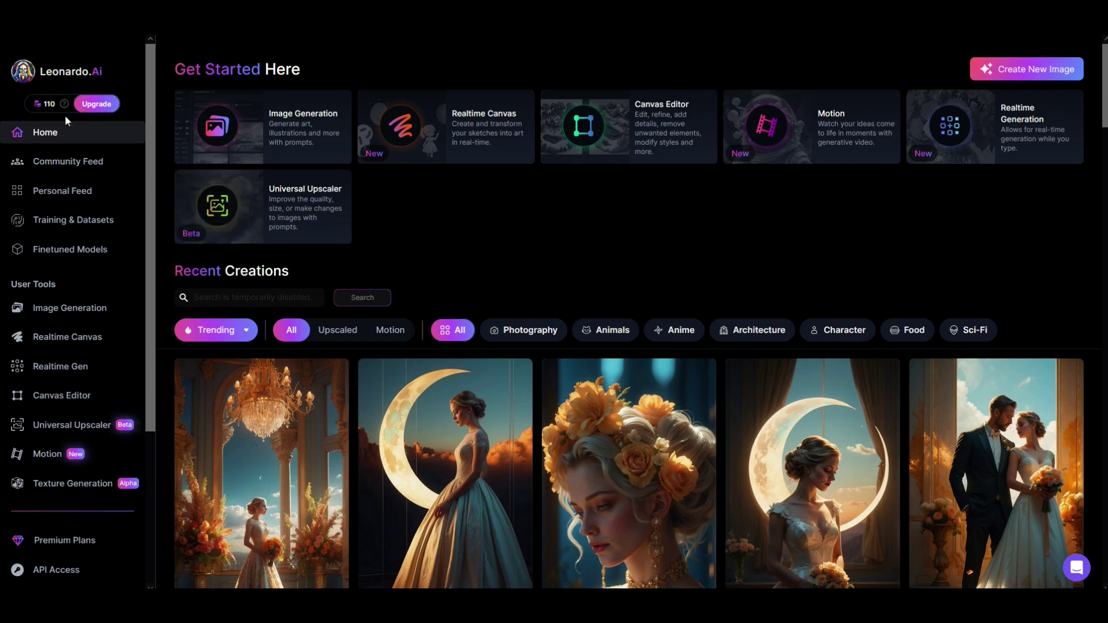
pyautogui.moveTo(62, 105)
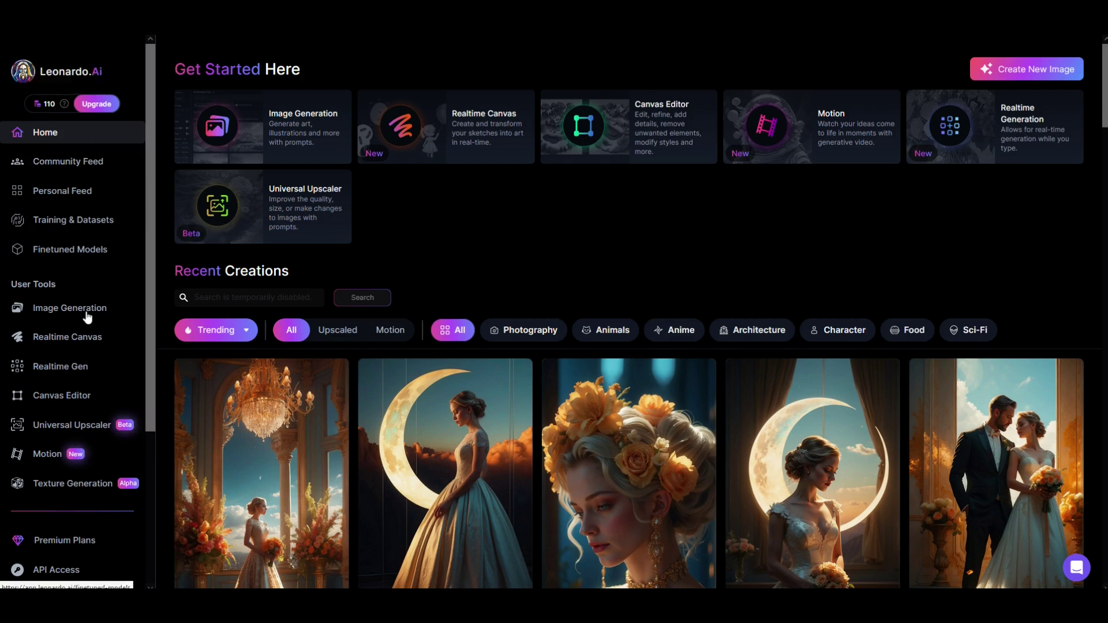
pyautogui.click(64, 541)
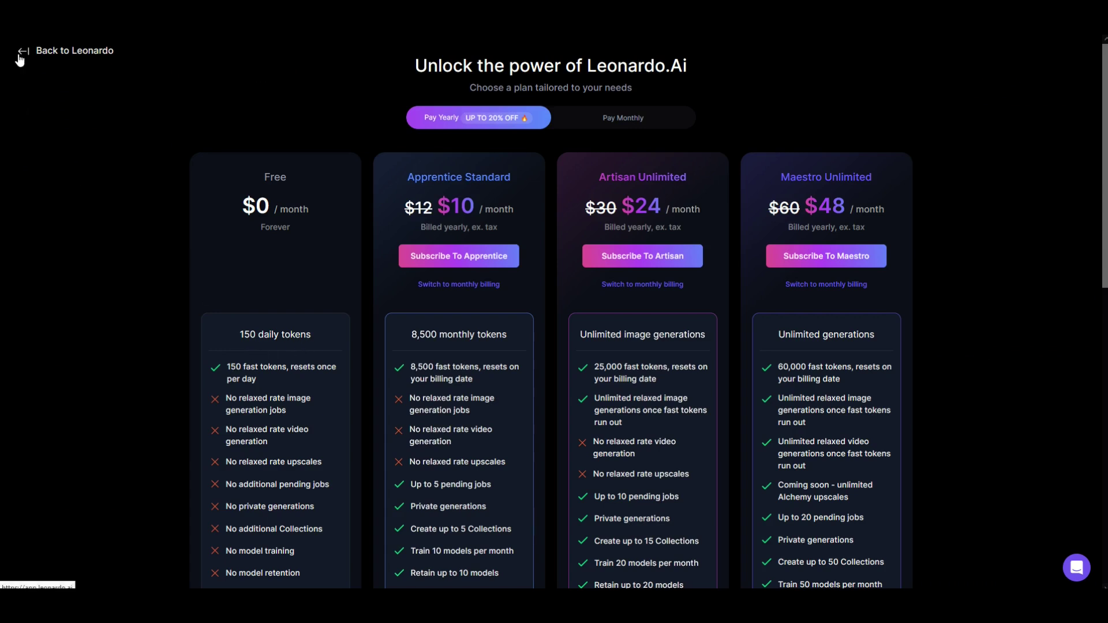
pyautogui.click(58, 50)
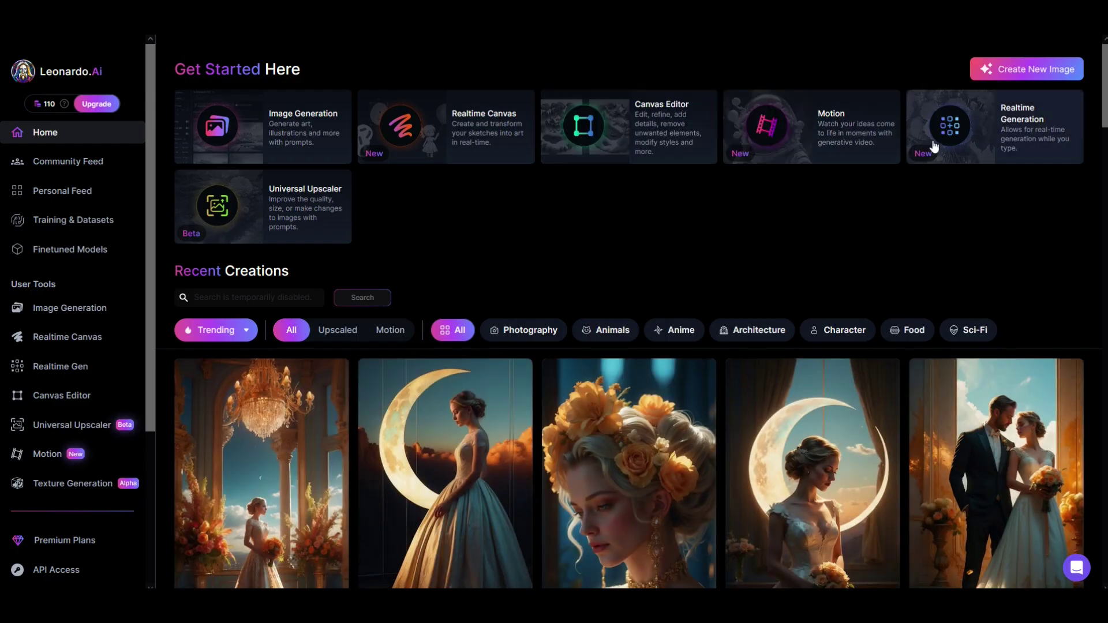
pyautogui.click(991, 147)
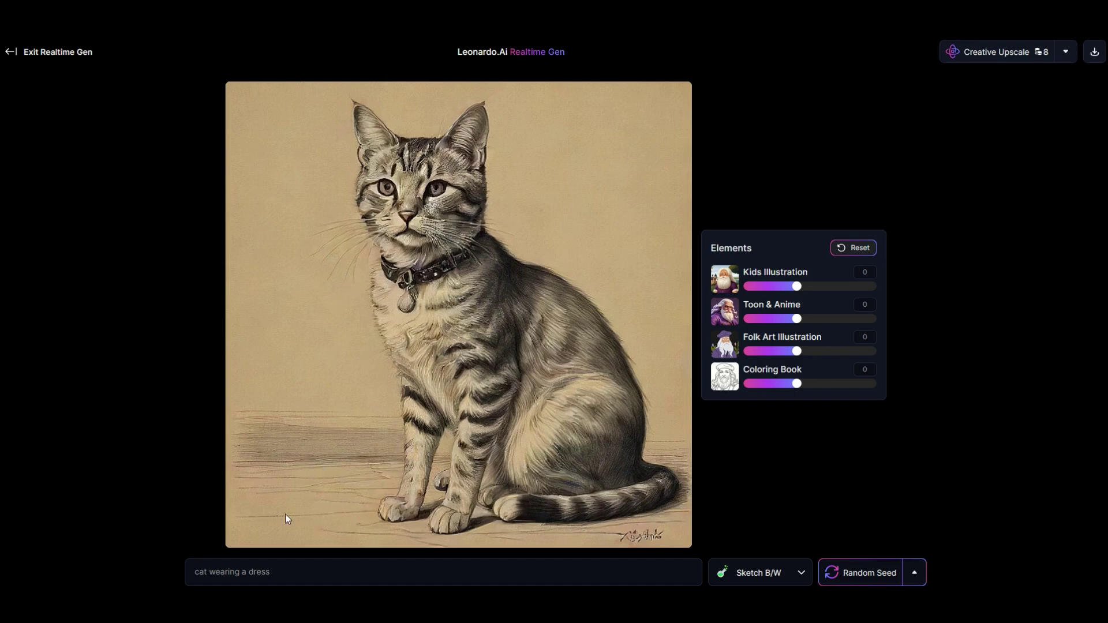
# Step: Focus the prompt box to restore the 'dog wearing a top hat' prompt
pyautogui.click(290, 569)
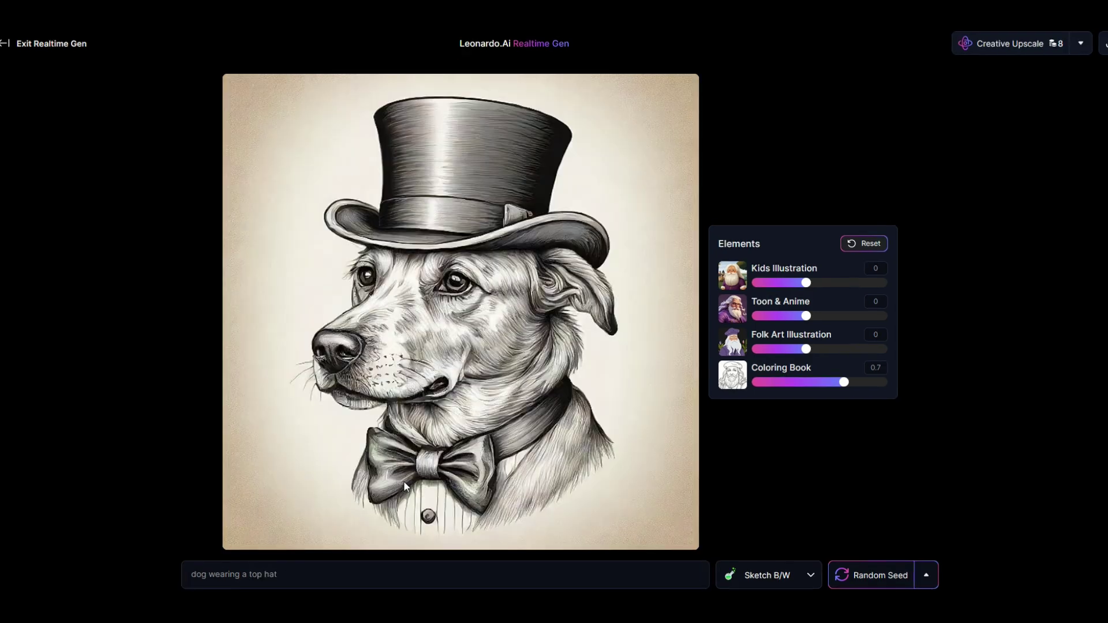